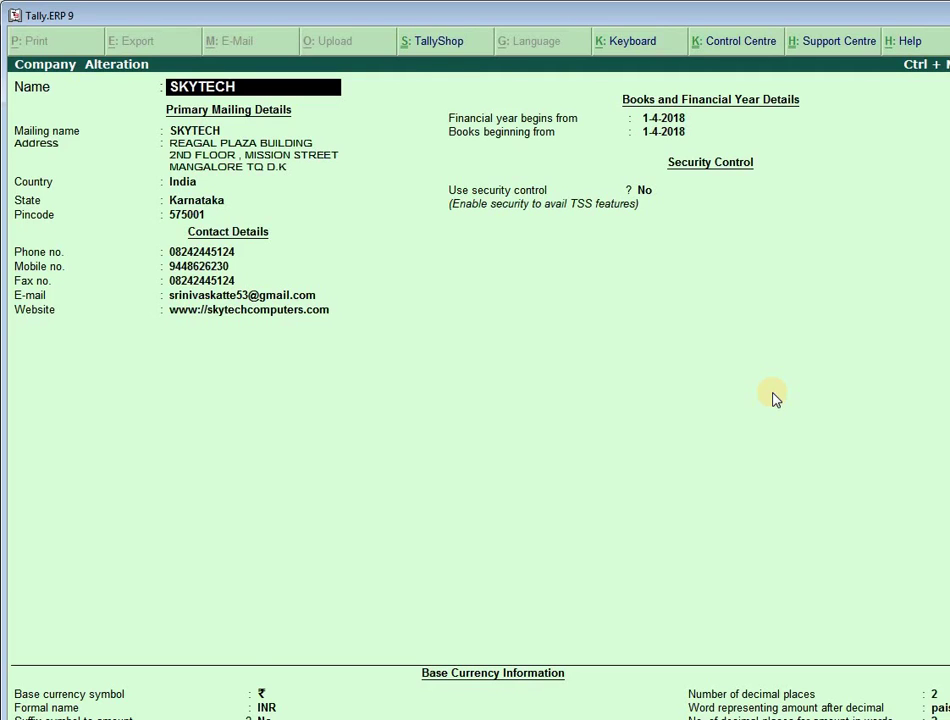
Step: Rename the company to FREE TRAINING IN INDIA and accept the same text as its mailing name
{"action": "key", "text": "Delete"}
{"action": "key", "text": "Delete"}
{"action": "key", "text": "Delete"}
{"action": "key", "text": "Delete"}
{"action": "key", "text": "Delete"}
{"action": "key", "text": "Delete"}
{"action": "key", "text": "Delete"}
{"action": "type", "text": "FREE"}
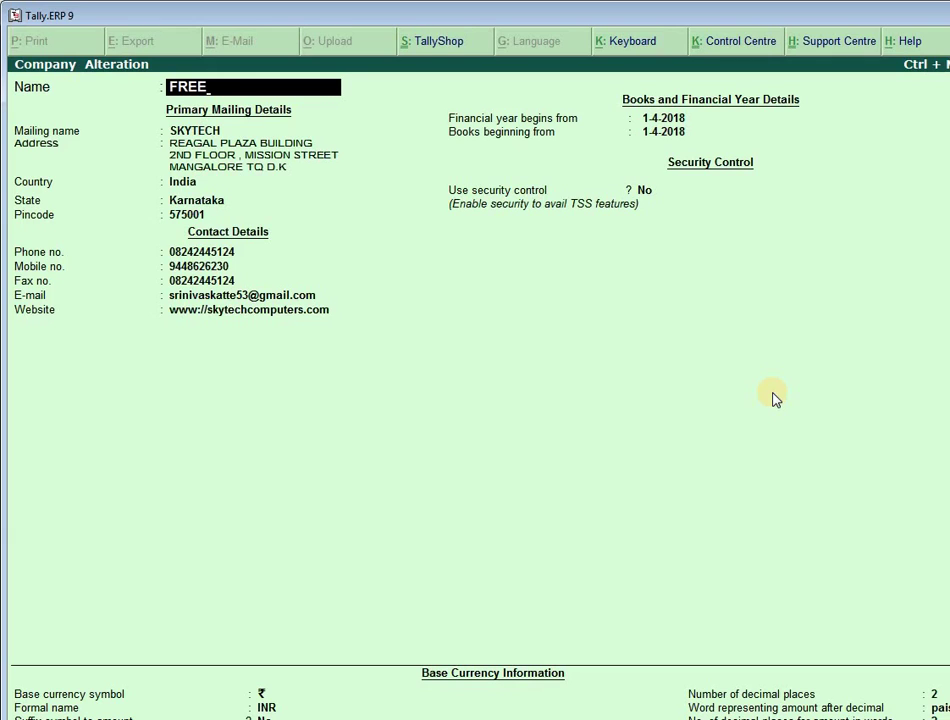
{"action": "type", "text": " TRAINING"}
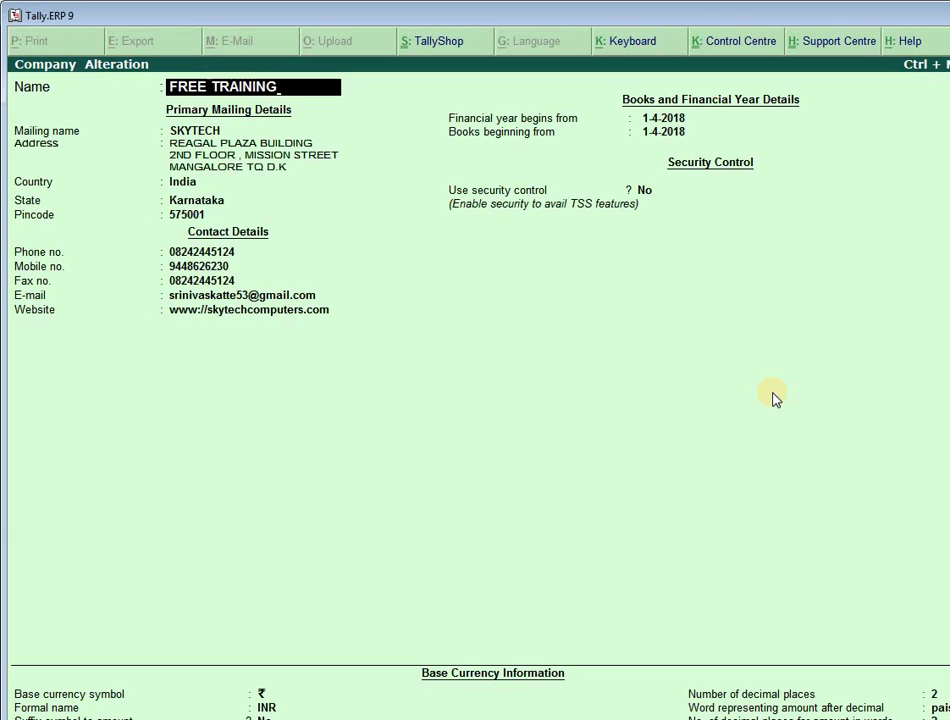
{"action": "type", "text": " IN INDIA"}
{"action": "key", "text": "Return"}
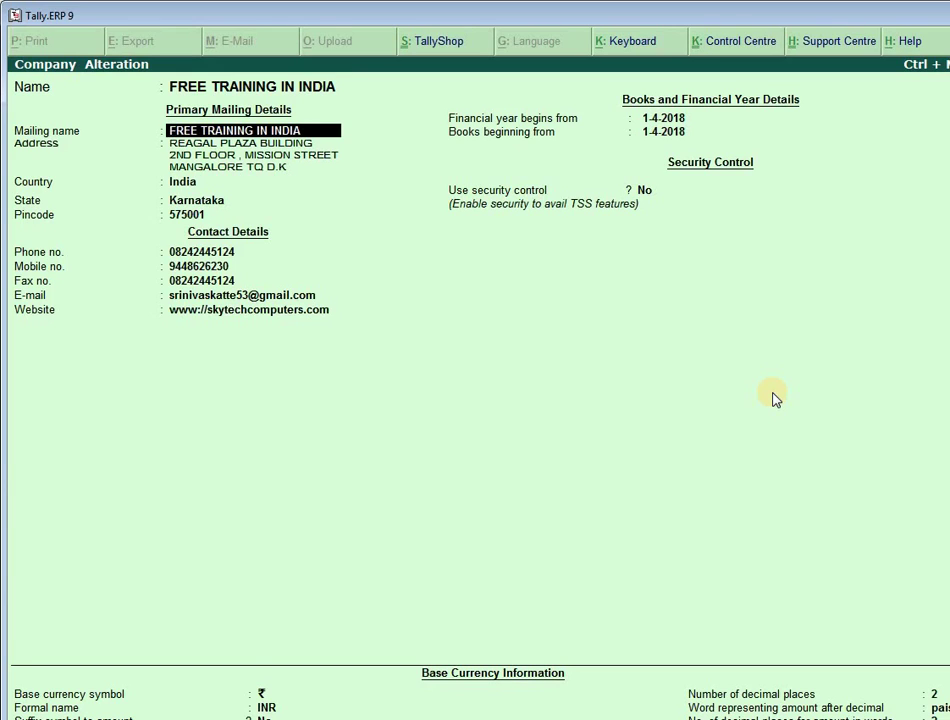
{"action": "key", "text": "Return"}
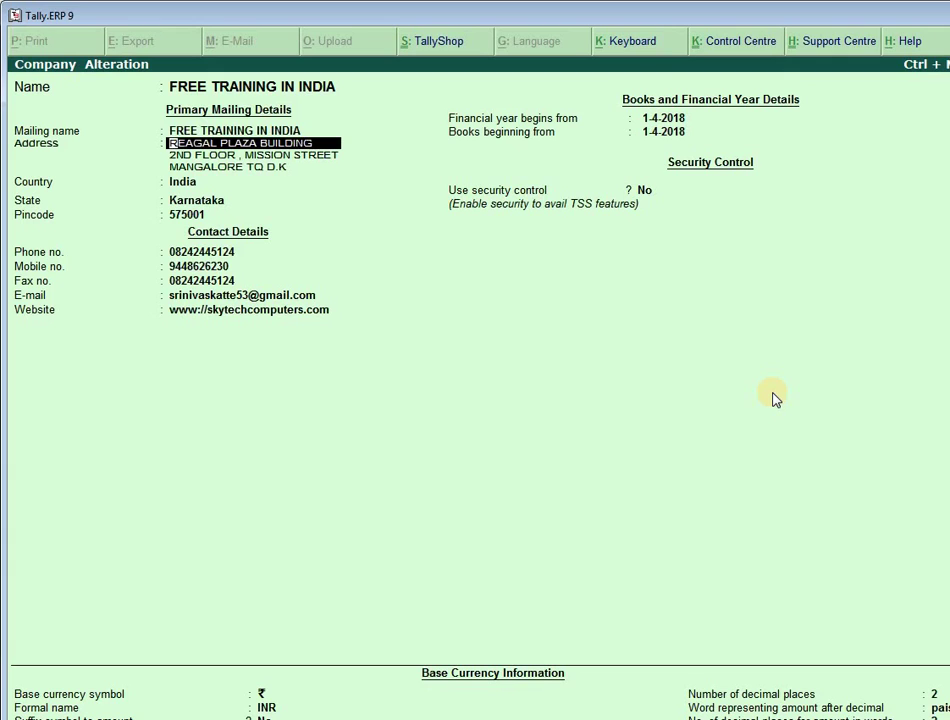
Step: Replace the first line of the company address with the new building name and keep the other address lines
{"action": "key", "text": "Delete"}
{"action": "key", "text": "Delete"}
{"action": "key", "text": "Delete"}
{"action": "key", "text": "Delete"}
{"action": "key", "text": "Delete"}
{"action": "key", "text": "Delete"}
{"action": "key", "text": "Delete"}
{"action": "key", "text": "Delete"}
{"action": "key", "text": "Delete"}
{"action": "key", "text": "Delete"}
{"action": "key", "text": "Delete"}
{"action": "key", "text": "Delete"}
{"action": "key", "text": "Delete"}
{"action": "key", "text": "Delete"}
{"action": "key", "text": "Delete"}
{"action": "key", "text": "Delete"}
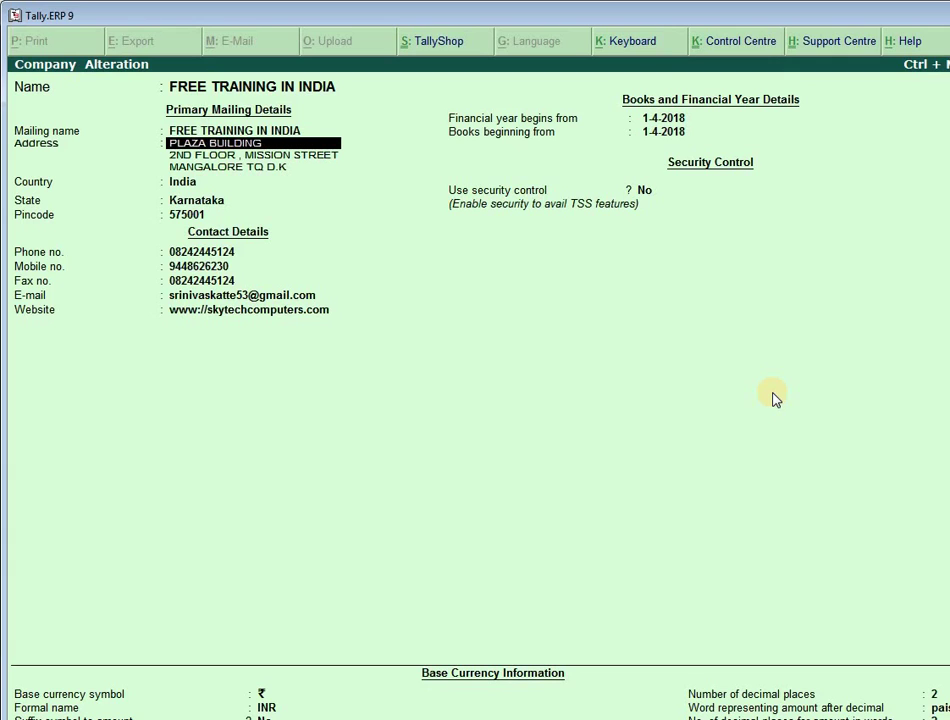
{"action": "key", "text": "Delete"}
{"action": "key", "text": "Delete"}
{"action": "key", "text": "Delete"}
{"action": "key", "text": "Delete"}
{"action": "key", "text": "Delete"}
{"action": "type", "text": "PALLIKER COP"}
{"action": "key", "text": "BackSpace"}
{"action": "type", "text": "MPLE"}
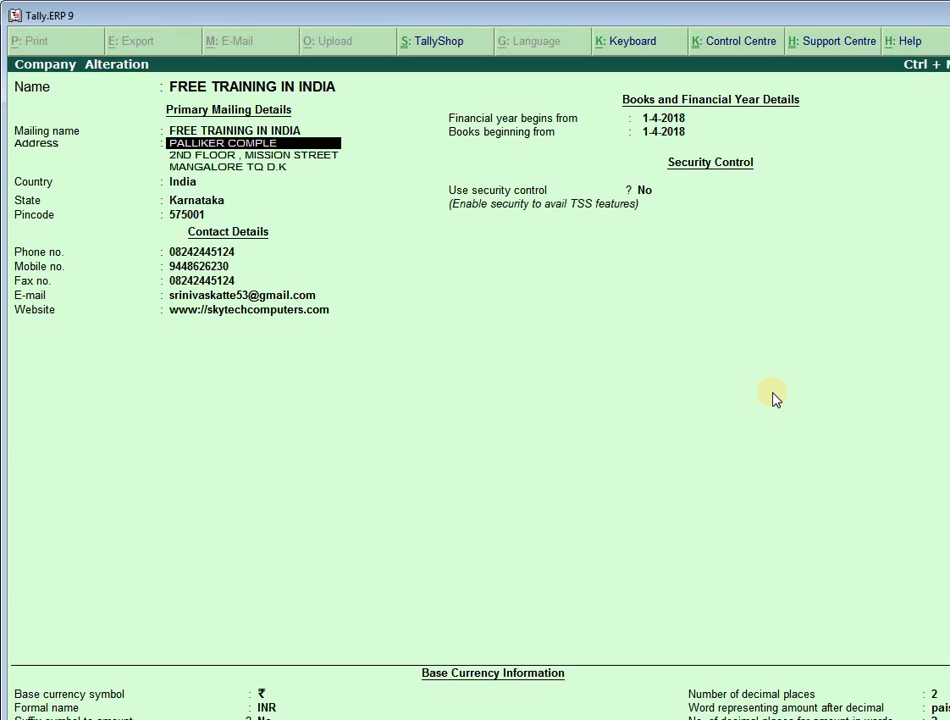
{"action": "type", "text": "X"}
{"action": "key", "text": "Return"}
{"action": "key", "text": "Return"}
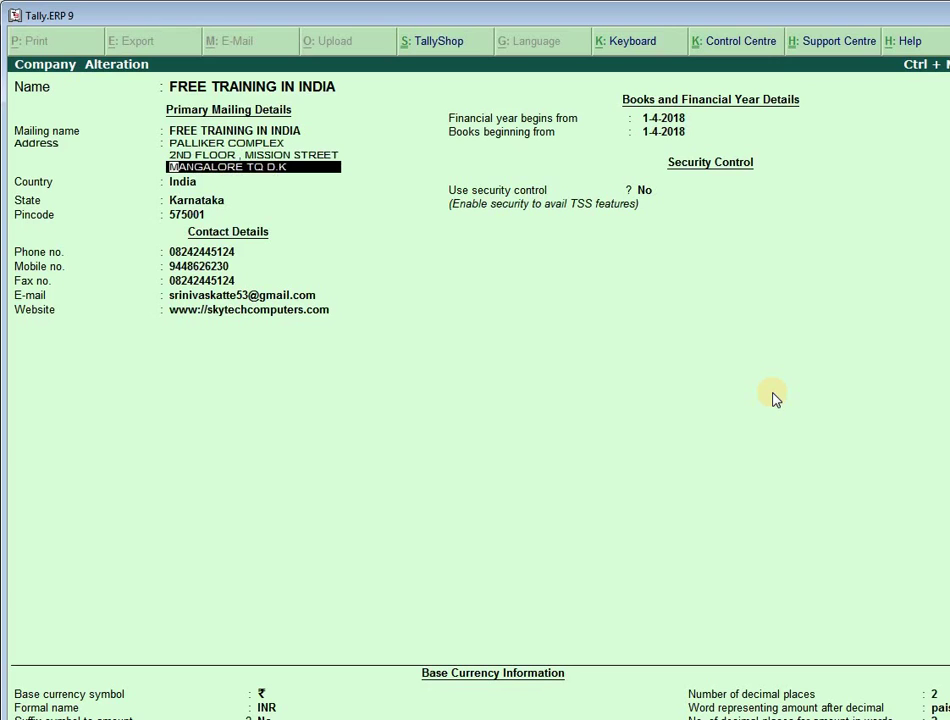
{"action": "key", "text": "Return"}
{"action": "key", "text": "Return"}
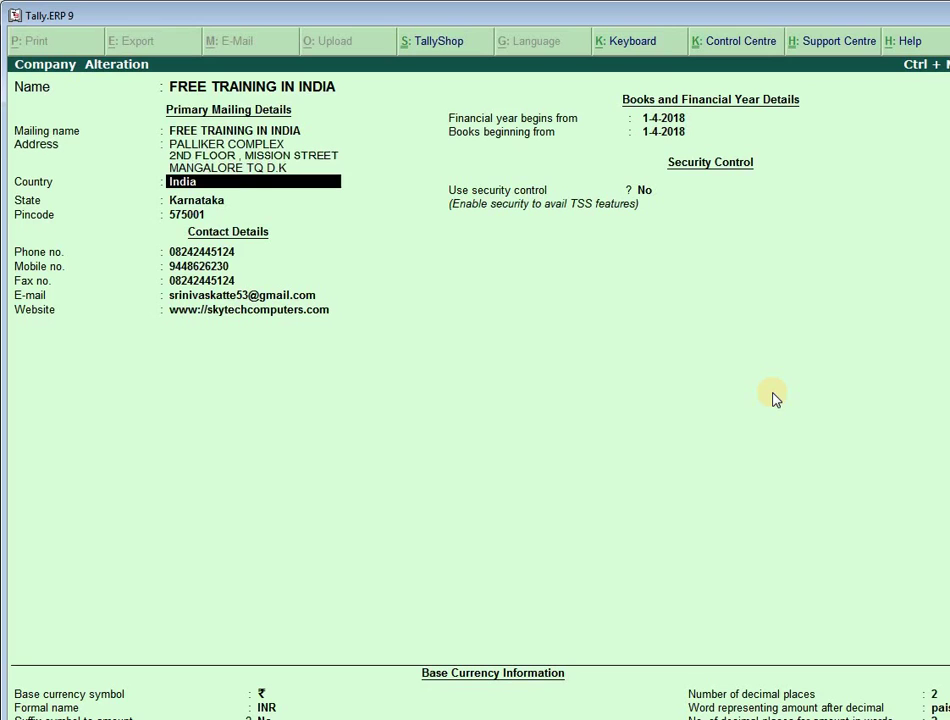
Step: Keep the country, state, pincode, phone, mobile and fax entries, and clear the company's e-mail field
{"action": "key", "text": "Return"}
{"action": "key", "text": "Return"}
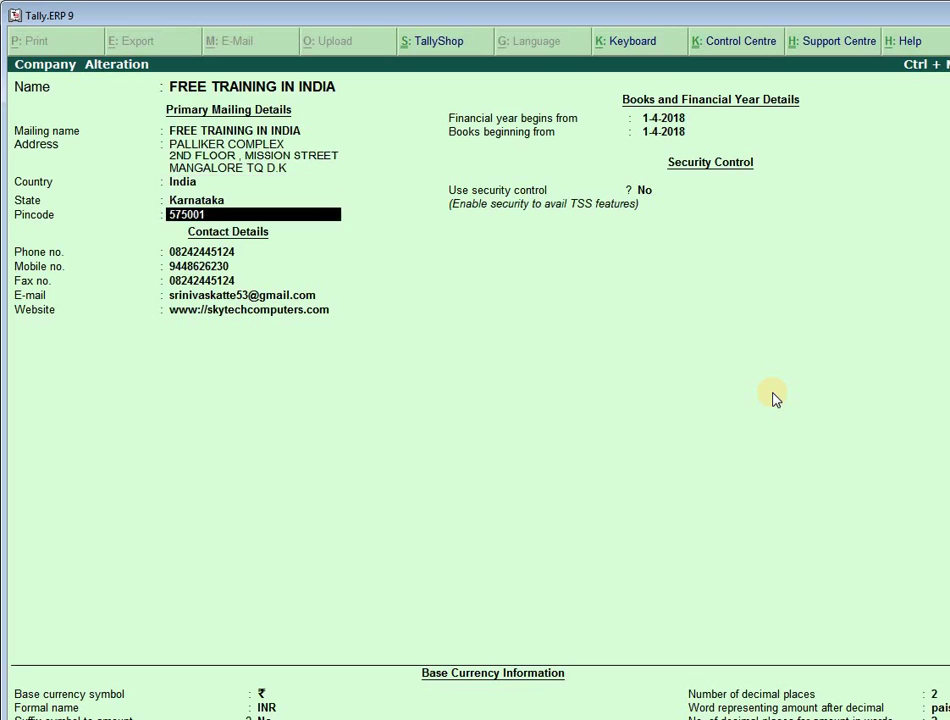
{"action": "key", "text": "Return"}
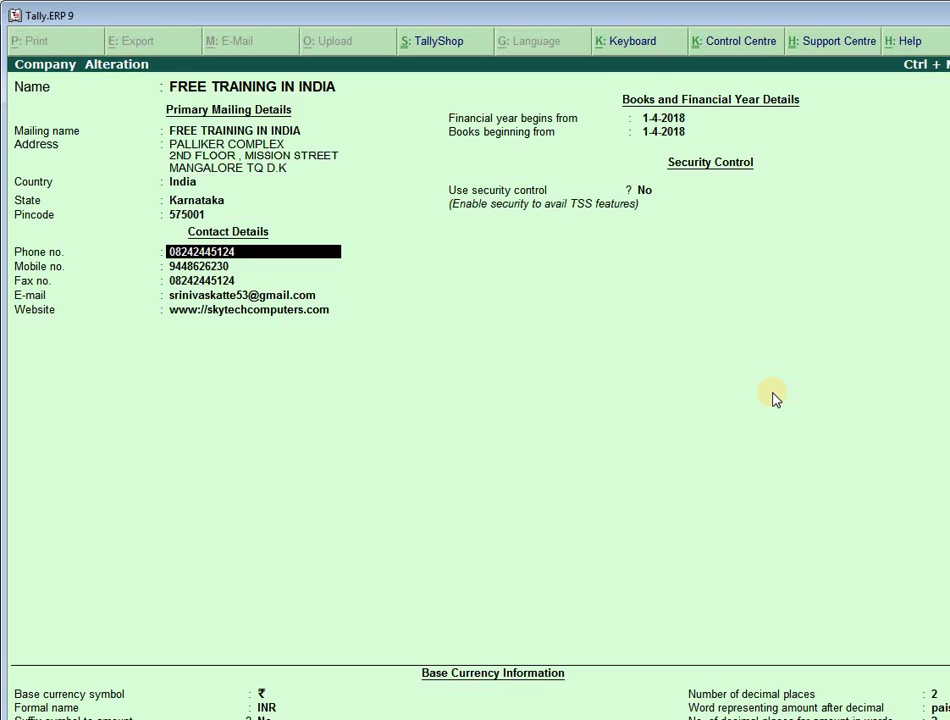
{"action": "key", "text": "Return"}
{"action": "key", "text": "Return"}
{"action": "key", "text": "Return"}
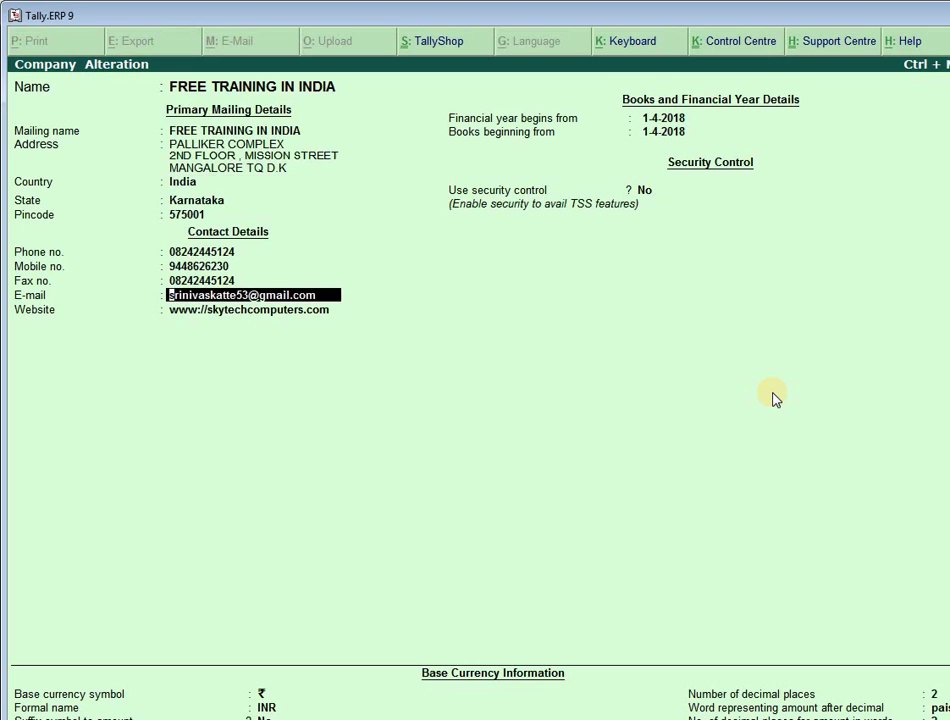
{"action": "key", "text": "Delete"}
{"action": "key", "text": "Delete"}
{"action": "key", "text": "Delete"}
{"action": "key", "text": "Delete"}
{"action": "key", "text": "Delete"}
{"action": "key", "text": "Delete"}
{"action": "key", "text": "Delete"}
{"action": "key", "text": "Delete"}
{"action": "key", "text": "Delete"}
{"action": "key", "text": "Delete"}
{"action": "key", "text": "Delete"}
{"action": "key", "text": "Delete"}
{"action": "key", "text": "Delete"}
{"action": "key", "text": "Delete"}
{"action": "key", "text": "Delete"}
{"action": "key", "text": "Delete"}
{"action": "key", "text": "Delete"}
{"action": "key", "text": "Delete"}
{"action": "key", "text": "Delete"}
{"action": "key", "text": "Delete"}
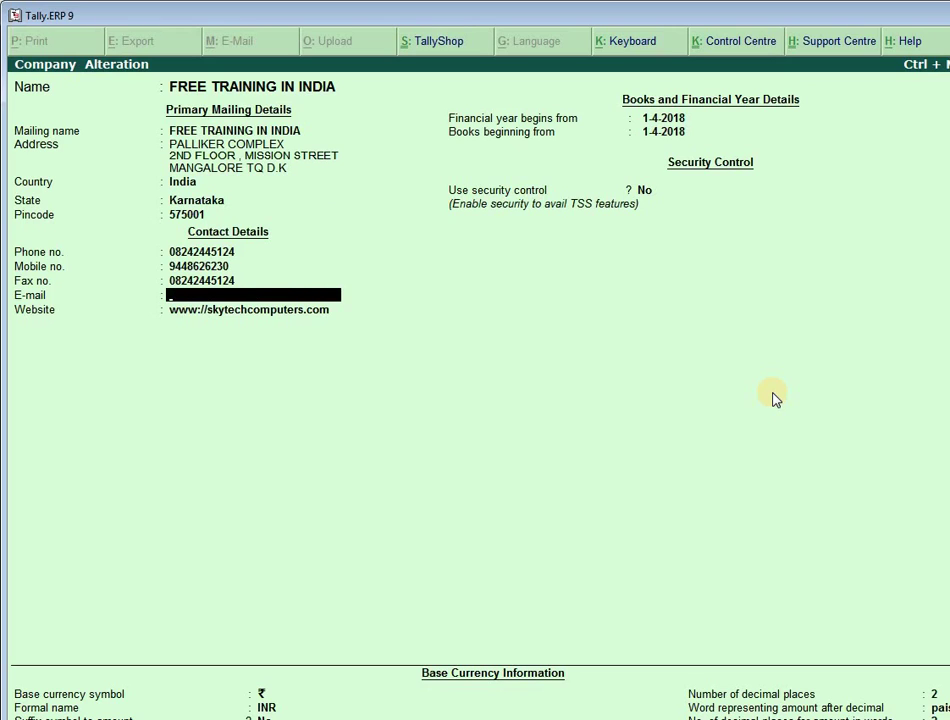
{"action": "key", "text": "Return"}
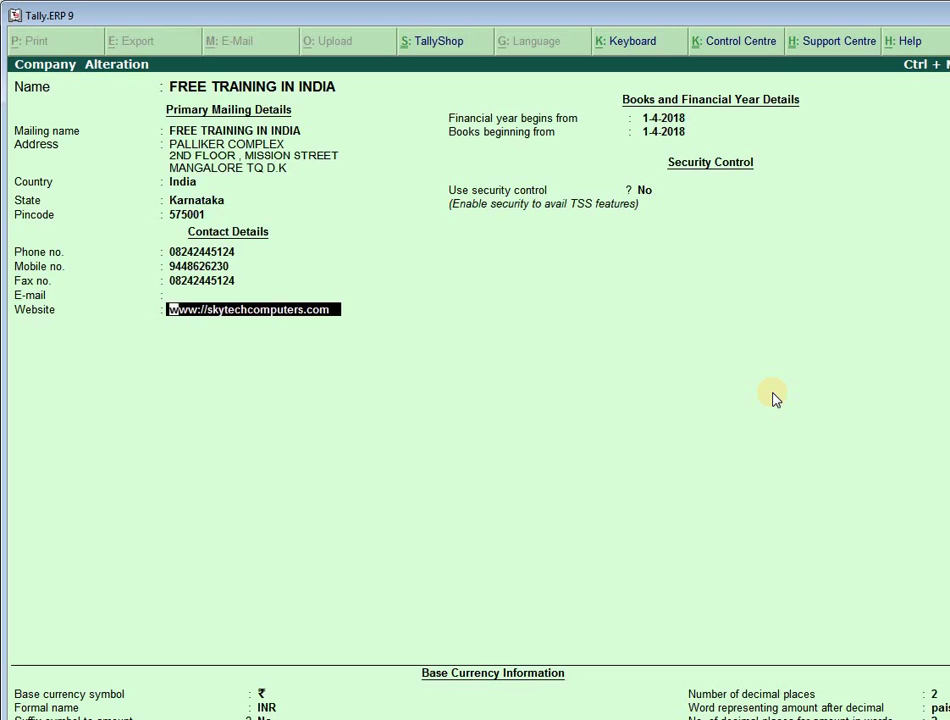
Step: Clear the company's website field
{"action": "key", "text": "Delete"}
{"action": "key", "text": "Delete"}
{"action": "key", "text": "Delete"}
{"action": "key", "text": "Delete"}
{"action": "key", "text": "Delete"}
{"action": "key", "text": "Delete"}
{"action": "key", "text": "Delete"}
{"action": "key", "text": "Delete"}
{"action": "key", "text": "Delete"}
{"action": "key", "text": "Delete"}
{"action": "key", "text": "Delete"}
{"action": "key", "text": "Delete"}
{"action": "key", "text": "Delete"}
{"action": "key", "text": "Delete"}
{"action": "key", "text": "Delete"}
{"action": "key", "text": "Delete"}
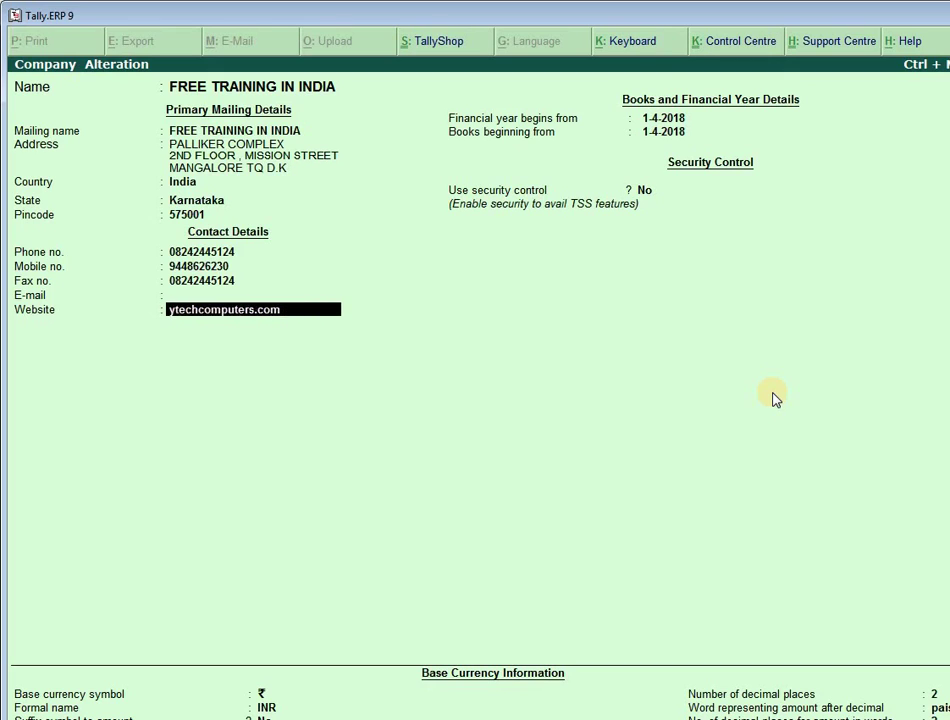
{"action": "key", "text": "Delete"}
{"action": "key", "text": "Delete"}
{"action": "key", "text": "Delete"}
{"action": "key", "text": "Delete"}
{"action": "key", "text": "Delete"}
{"action": "key", "text": "Delete"}
{"action": "key", "text": "Delete"}
{"action": "key", "text": "Delete"}
{"action": "key", "text": "Delete"}
{"action": "key", "text": "Delete"}
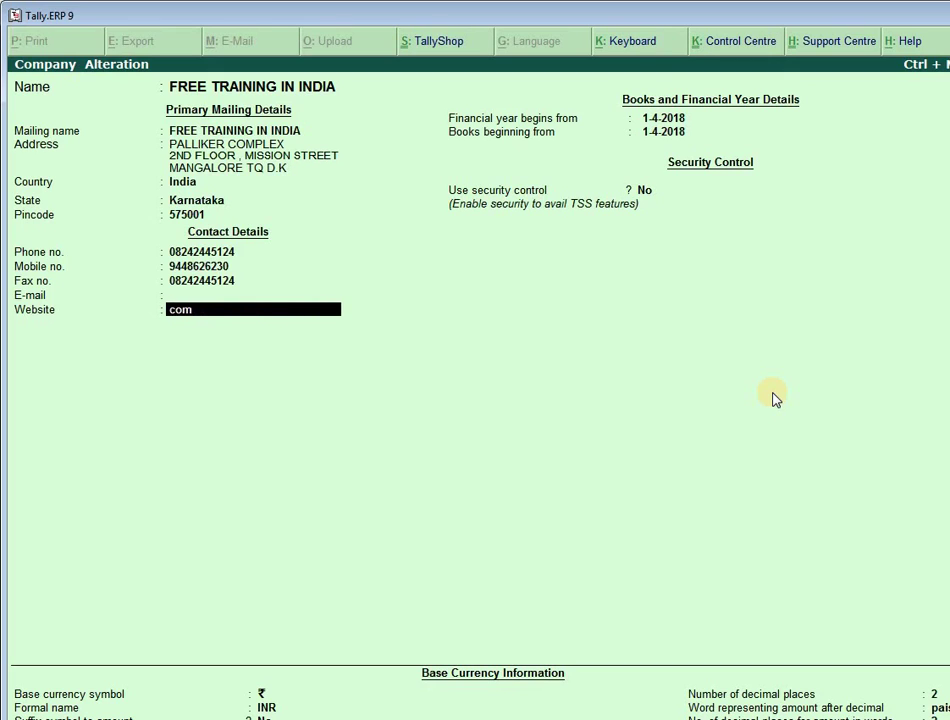
{"action": "key", "text": "Return"}
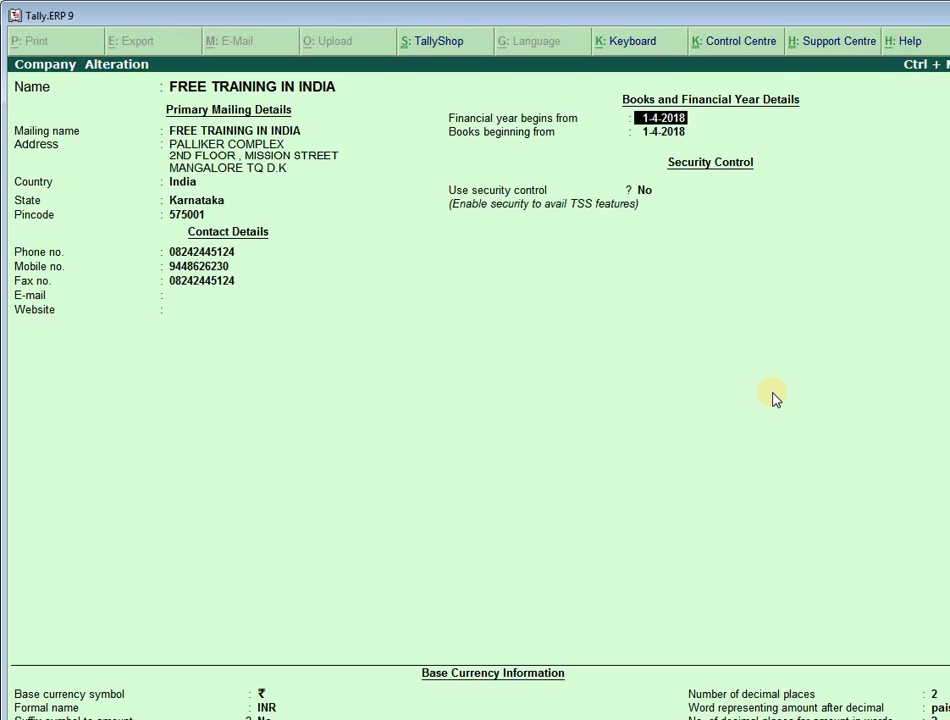
Step: Keep the financial year and books beginning dates at 1-4-2018 and leave security control set to No
{"action": "key", "text": "Return"}
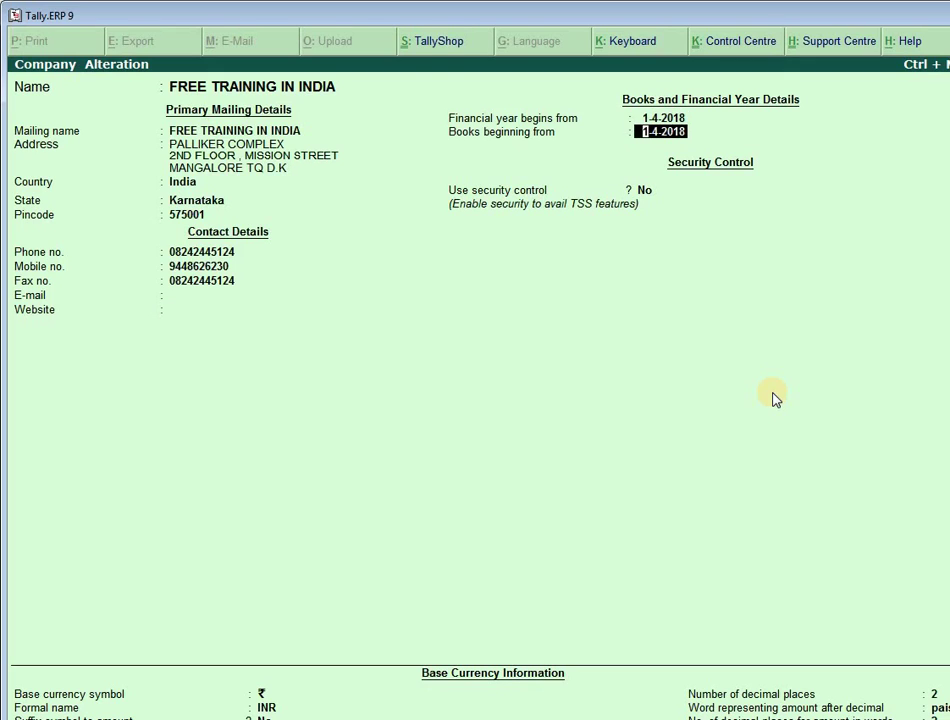
{"action": "key", "text": "BackSpace"}
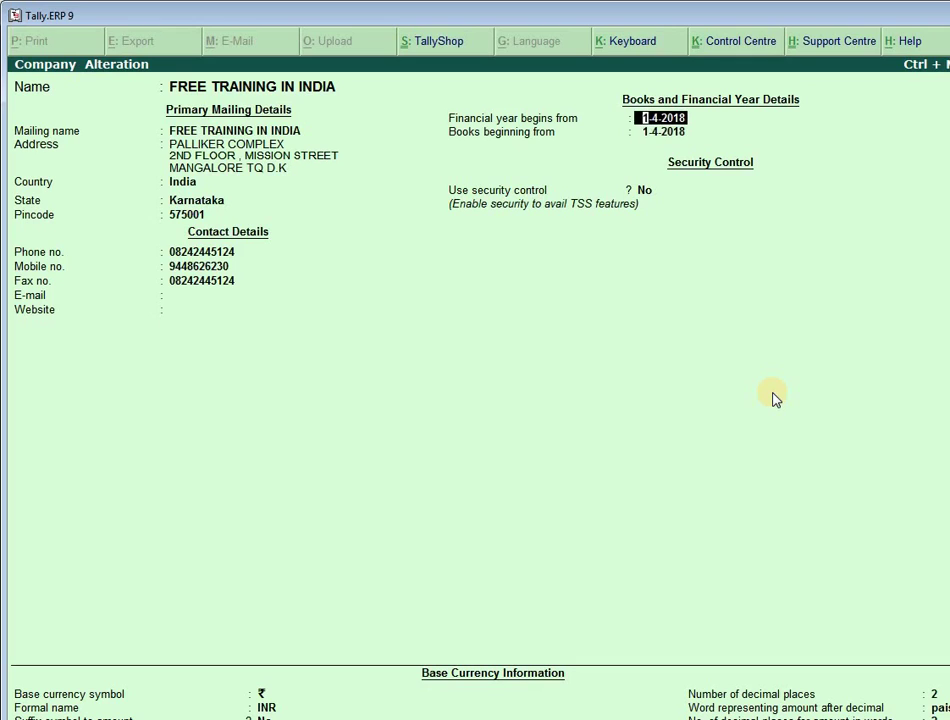
{"action": "key", "text": "Return"}
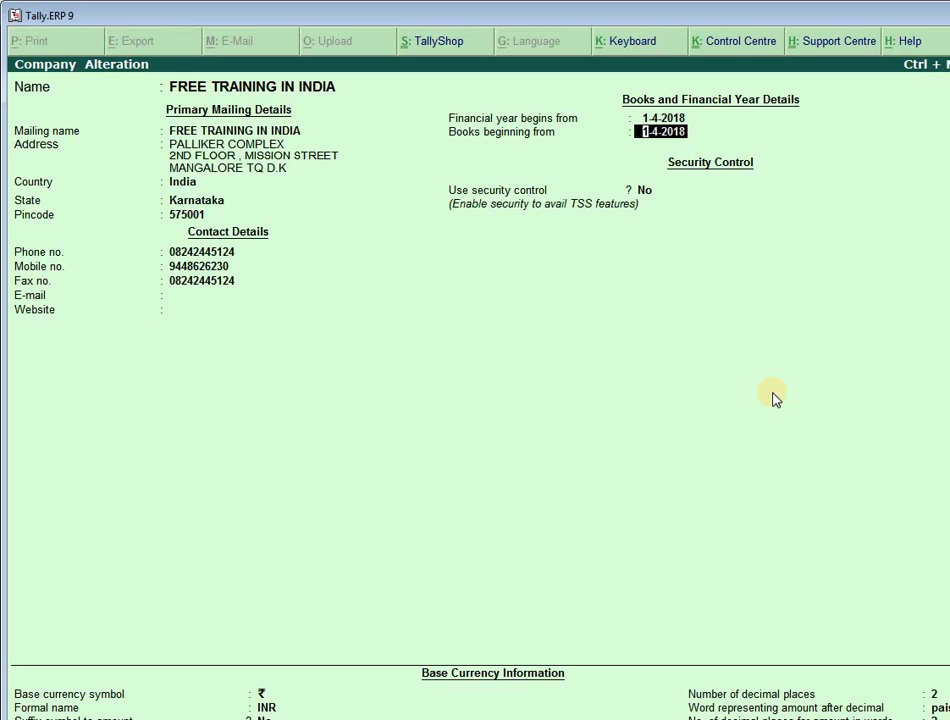
{"action": "key", "text": "Return"}
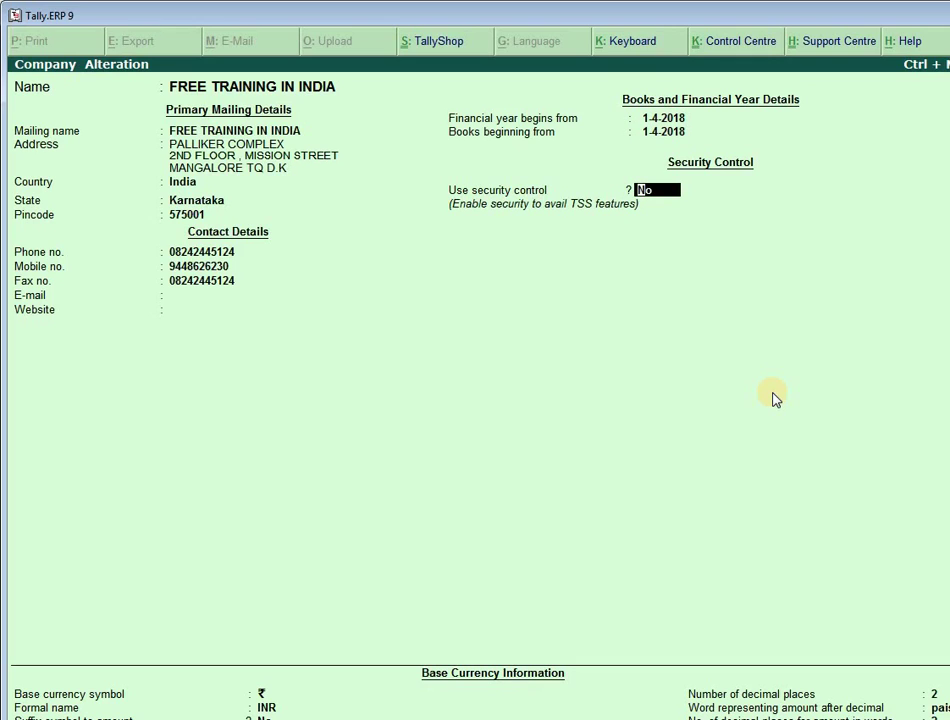
{"action": "key", "text": "Return"}
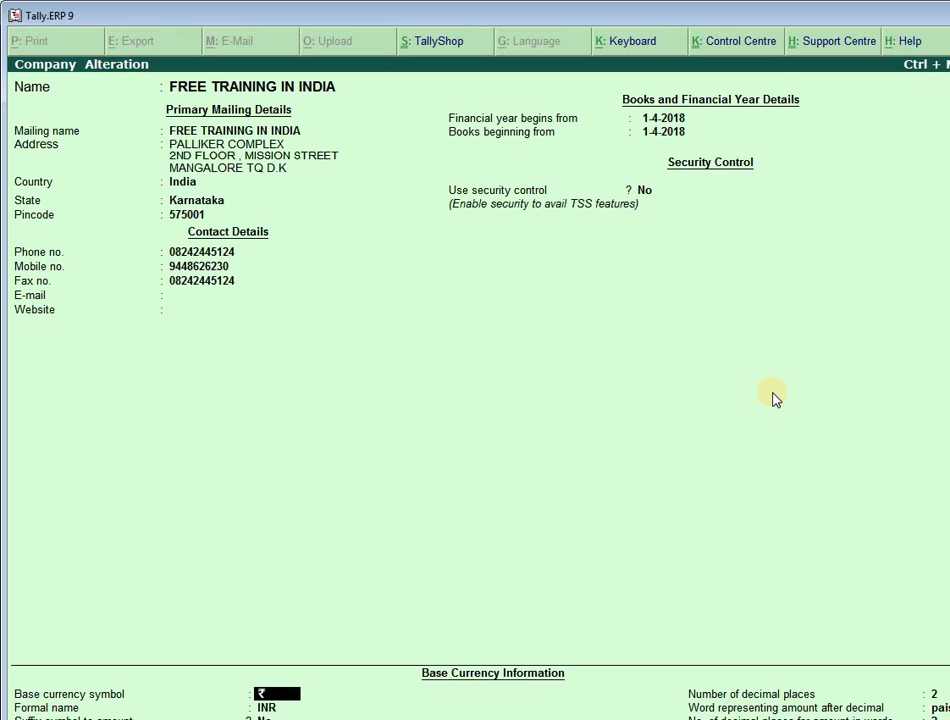
Step: Keep the existing base currency settings and save the altered company details
{"action": "key", "text": "Return"}
{"action": "key", "text": "Return"}
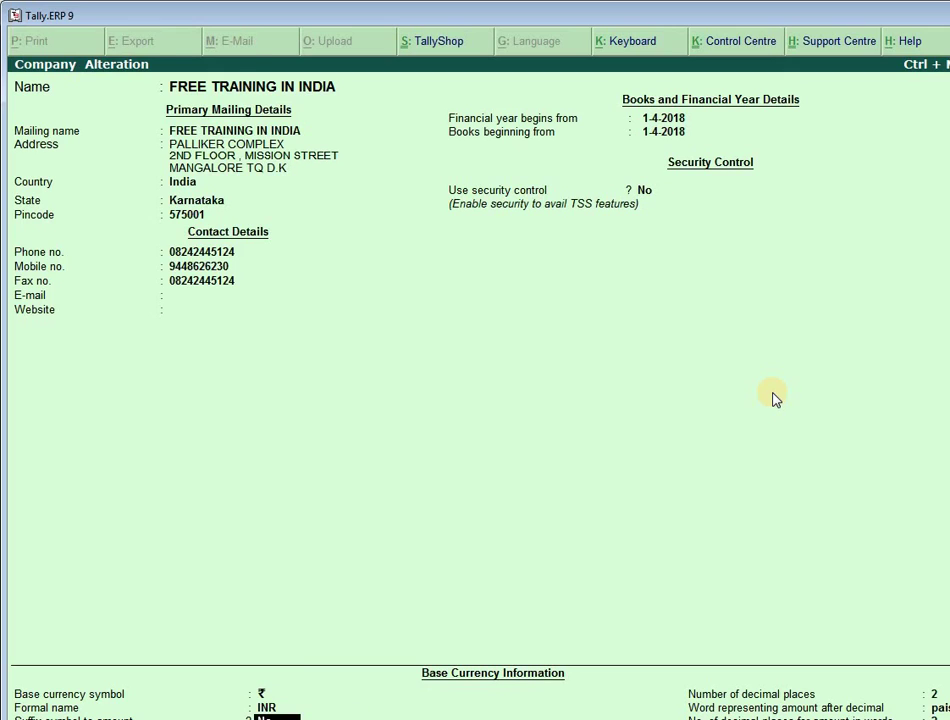
{"action": "left_click", "coordinate": [586, 22]}
{"action": "left_click_drag", "start_coordinate": [586, 22], "coordinate": [469, 17]}
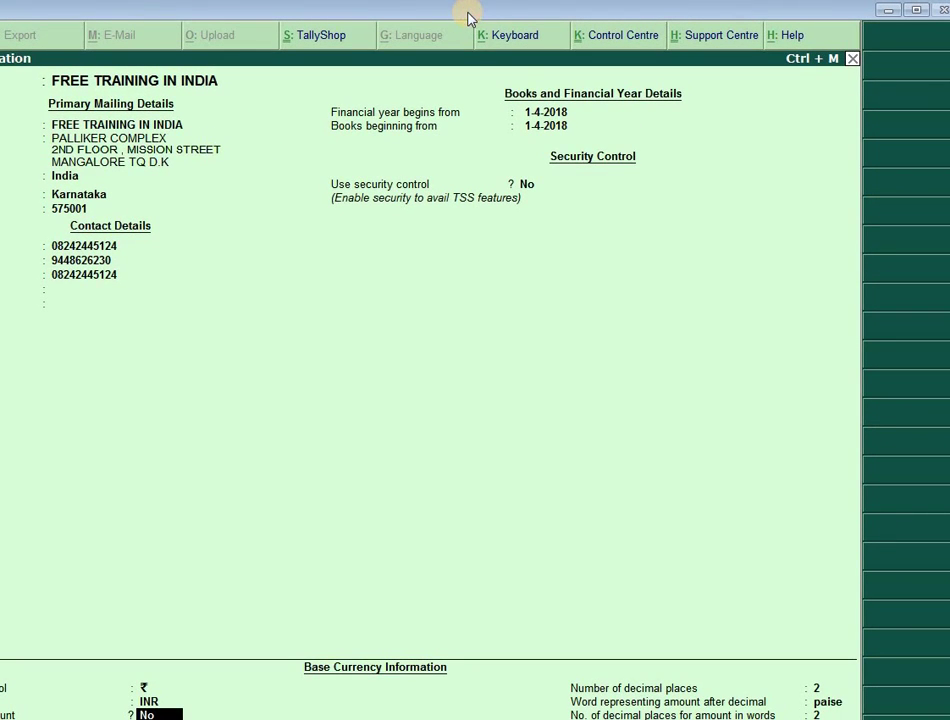
{"action": "mouse_move", "coordinate": [469, 17]}
{"action": "left_mouse_down"}
{"action": "mouse_move", "coordinate": [467, 0]}
{"action": "mouse_move", "coordinate": [467, 8]}
{"action": "left_mouse_up"}
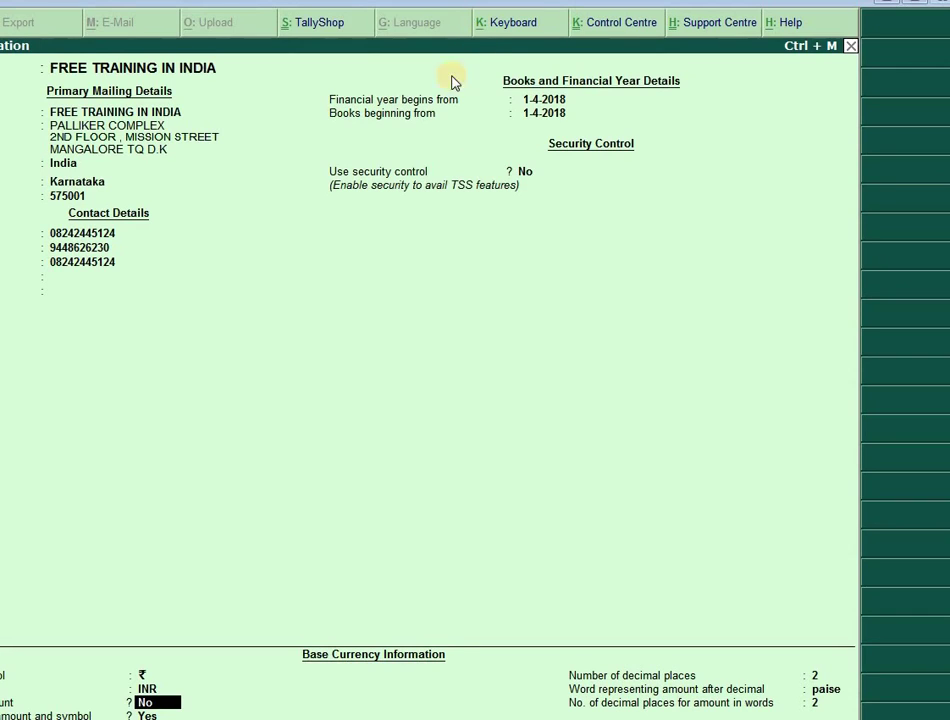
{"action": "key", "text": "Return"}
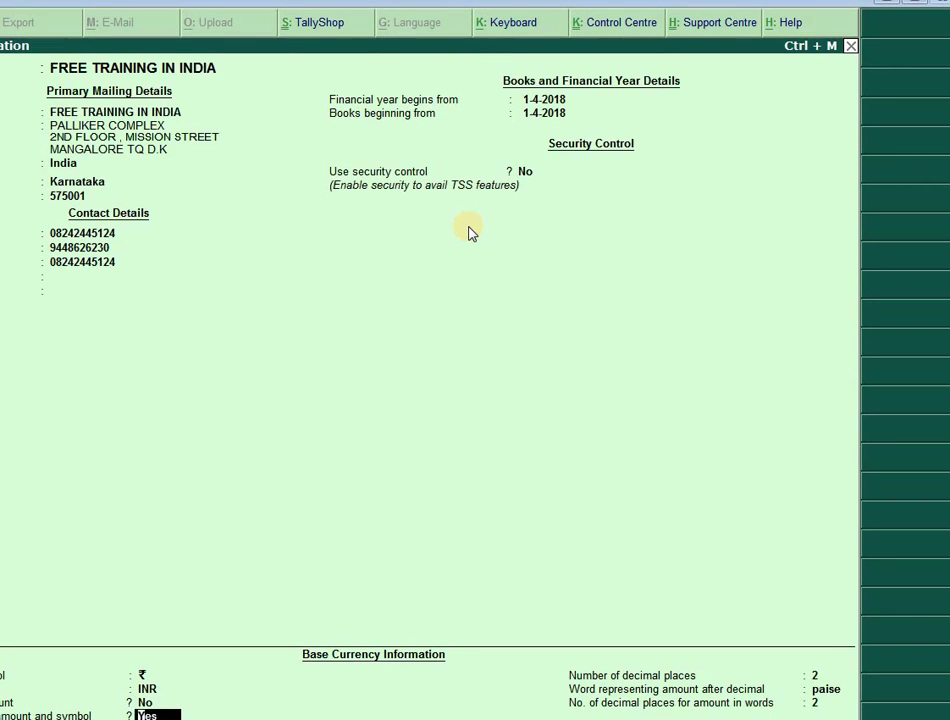
{"action": "key", "text": "Return"}
{"action": "key", "text": "Return"}
{"action": "key", "text": "Return"}
{"action": "key", "text": "Return"}
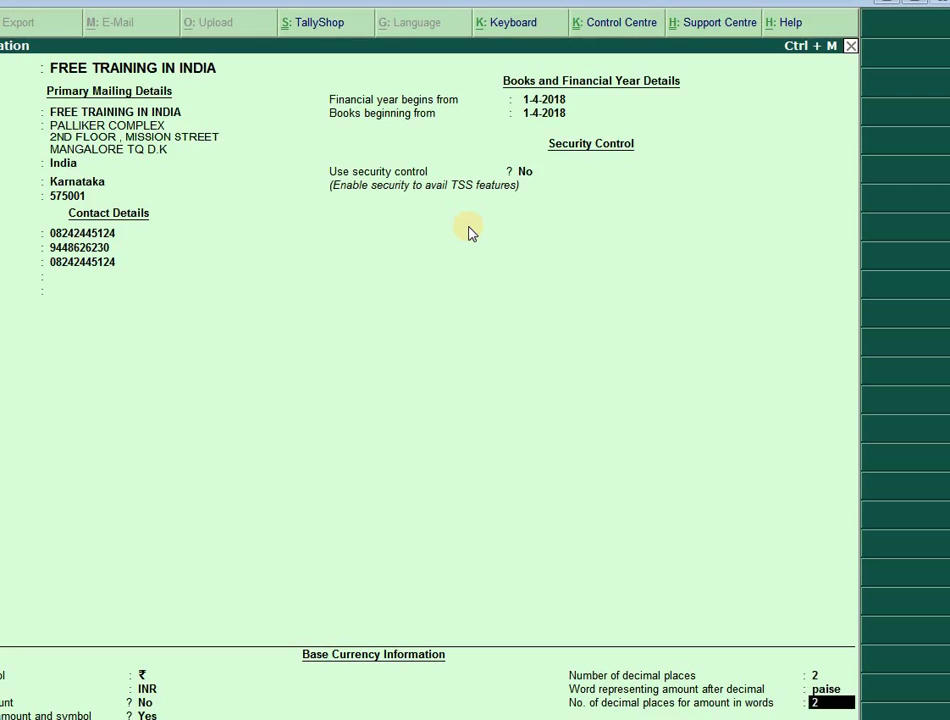
{"action": "key", "text": "Return"}
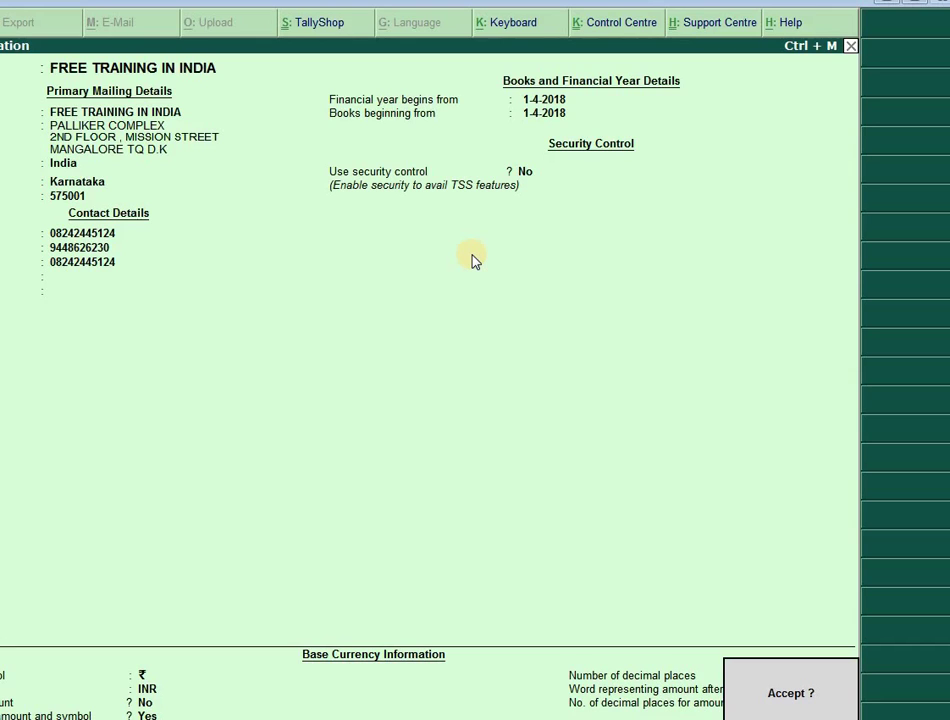
{"action": "key", "text": "Return"}
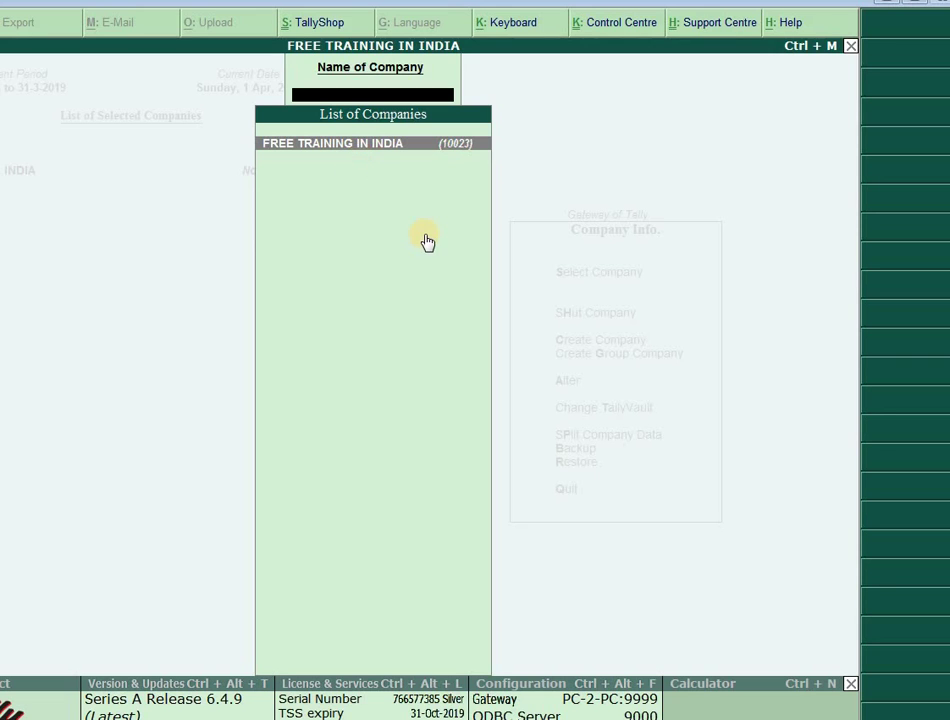
Step: Reopen FREE TRAINING IN INDIA for alteration and review its mailing, contact, financial year, security and base currency fields through the last one
{"action": "key", "text": "Return"}
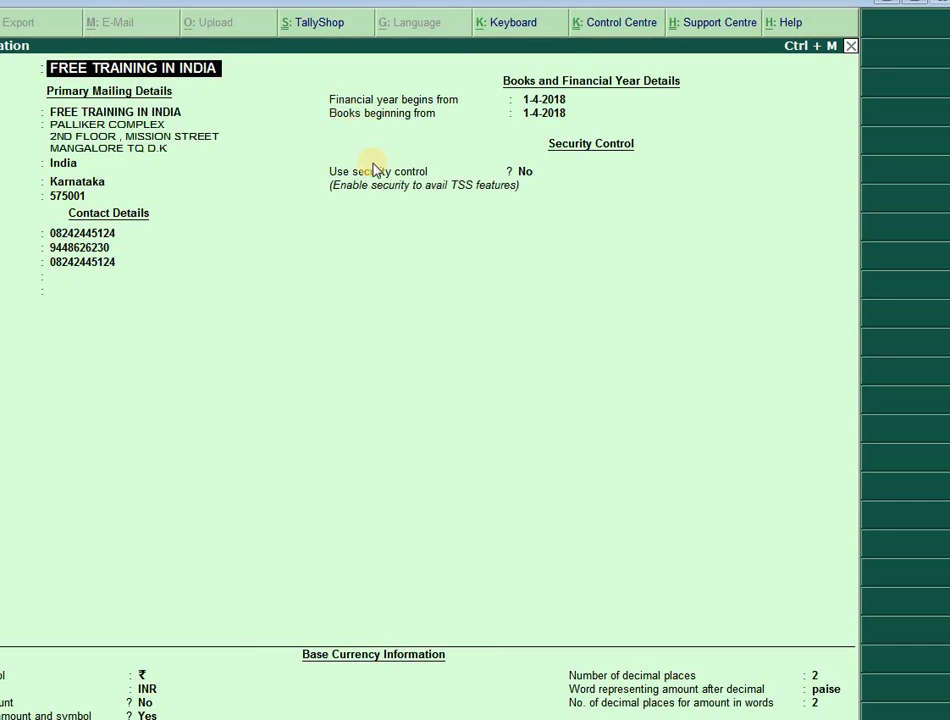
{"action": "key", "text": "Return"}
{"action": "key", "text": "Return"}
{"action": "key", "text": "Return"}
{"action": "key", "text": "Return"}
{"action": "key", "text": "Return"}
{"action": "key", "text": "Return"}
{"action": "key", "text": "Return"}
{"action": "key", "text": "Return"}
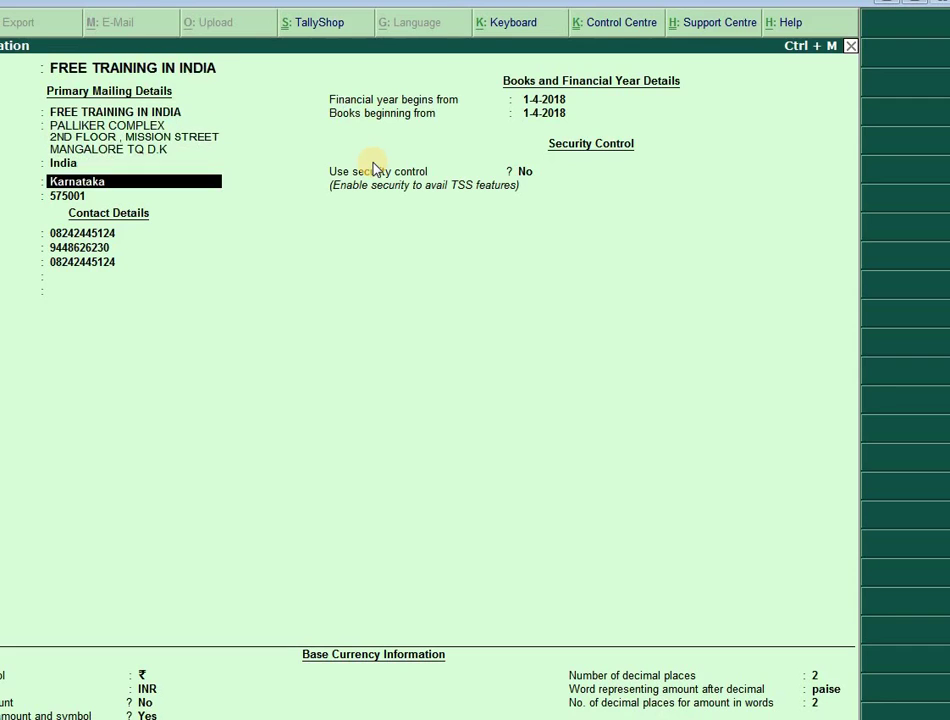
{"action": "key", "text": "Return"}
{"action": "key", "text": "Return"}
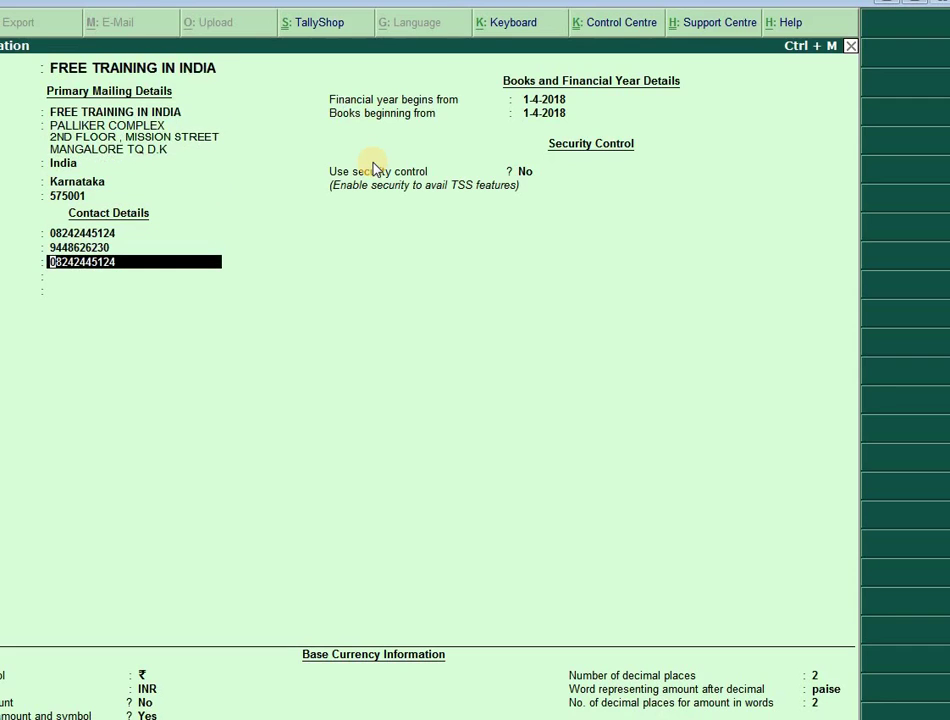
{"action": "key", "text": "Return"}
{"action": "key", "text": "Return"}
{"action": "key", "text": "Return"}
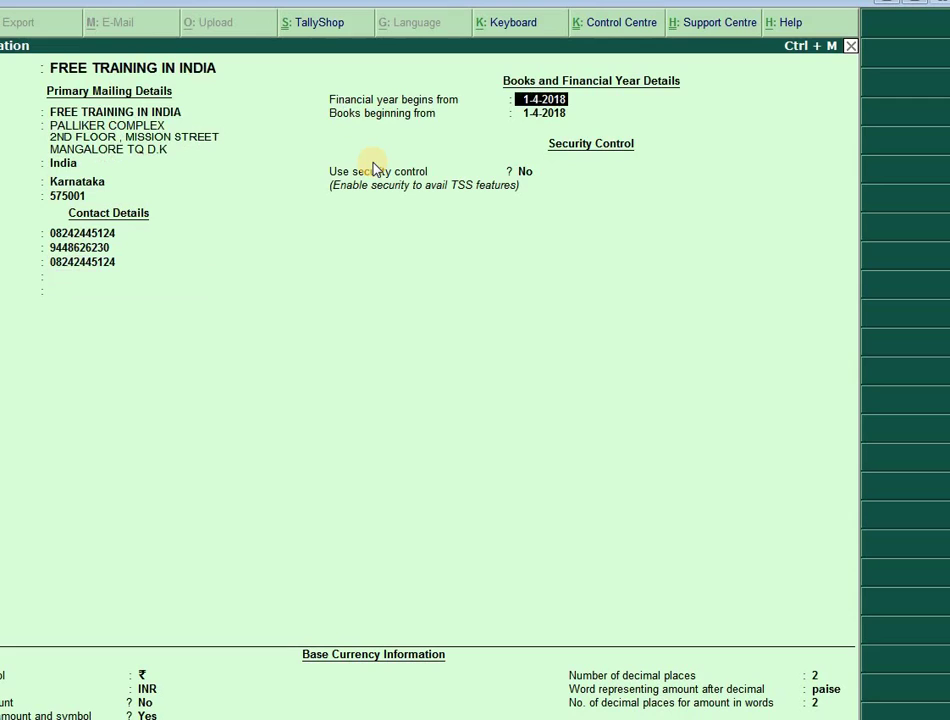
{"action": "key", "text": "Return"}
{"action": "key", "text": "Return"}
{"action": "key", "text": "Return"}
{"action": "key", "text": "Return"}
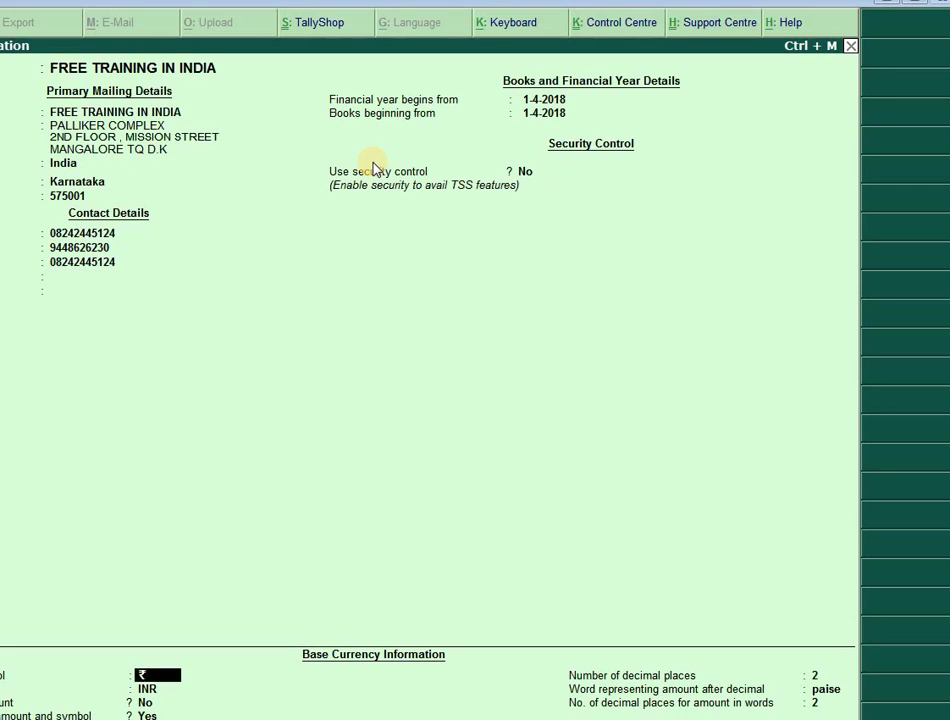
{"action": "key", "text": "Return"}
{"action": "key", "text": "Return"}
{"action": "key", "text": "Return"}
{"action": "key", "text": "Return"}
{"action": "key", "text": "Return"}
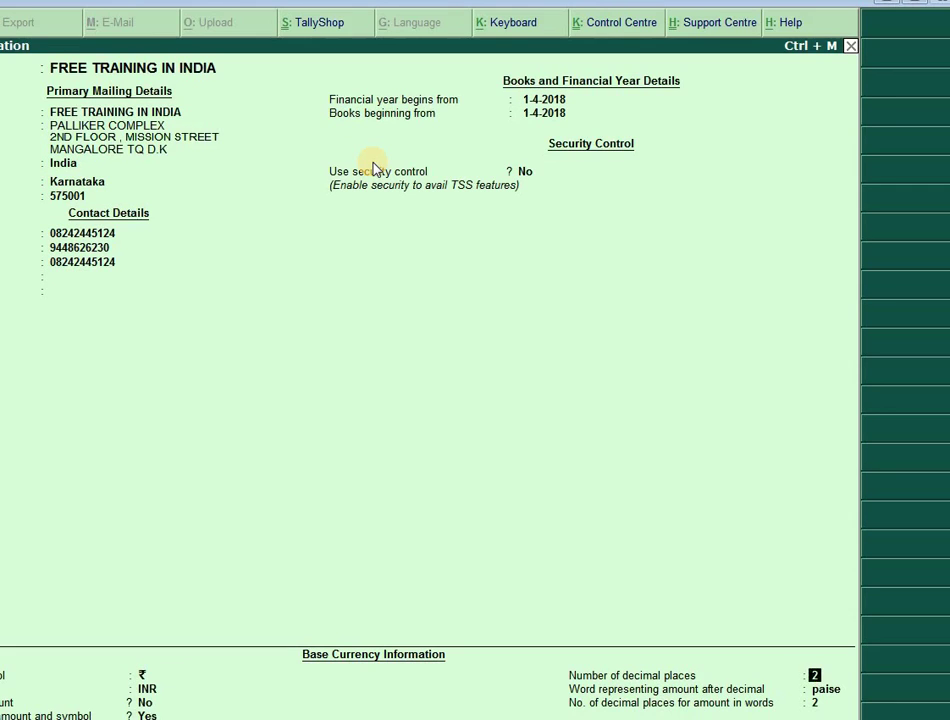
{"action": "key", "text": "Return"}
{"action": "key", "text": "Return"}
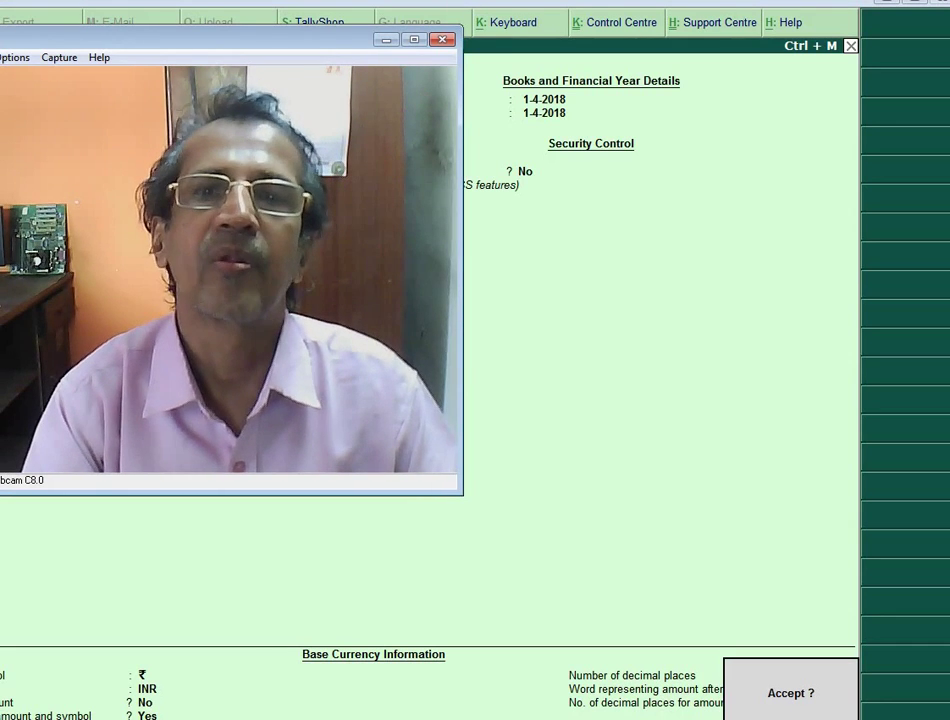
{"action": "left_click", "coordinate": [441, 39]}
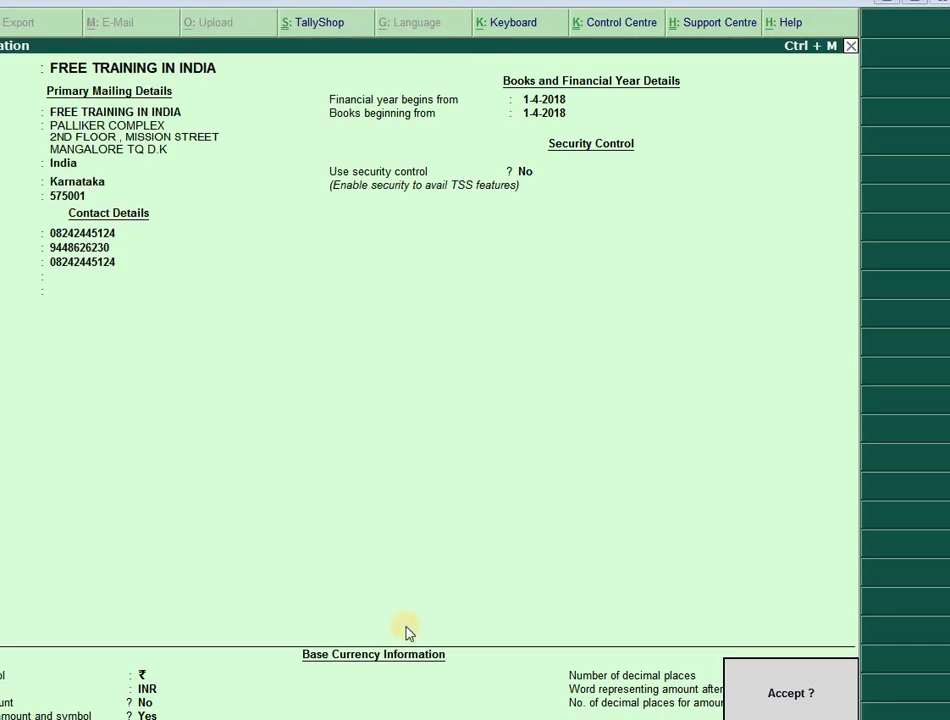